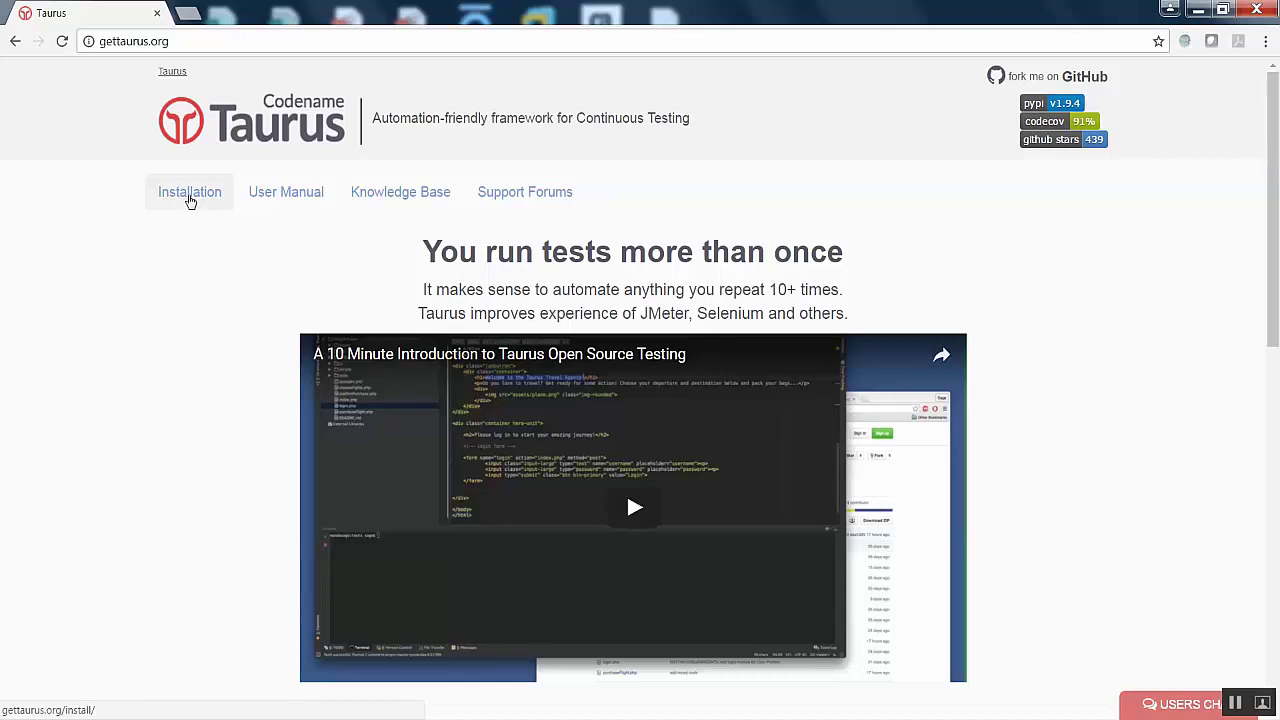
Download the prebuilt Taurus Windows installer from the Installation page.
click(190, 198)
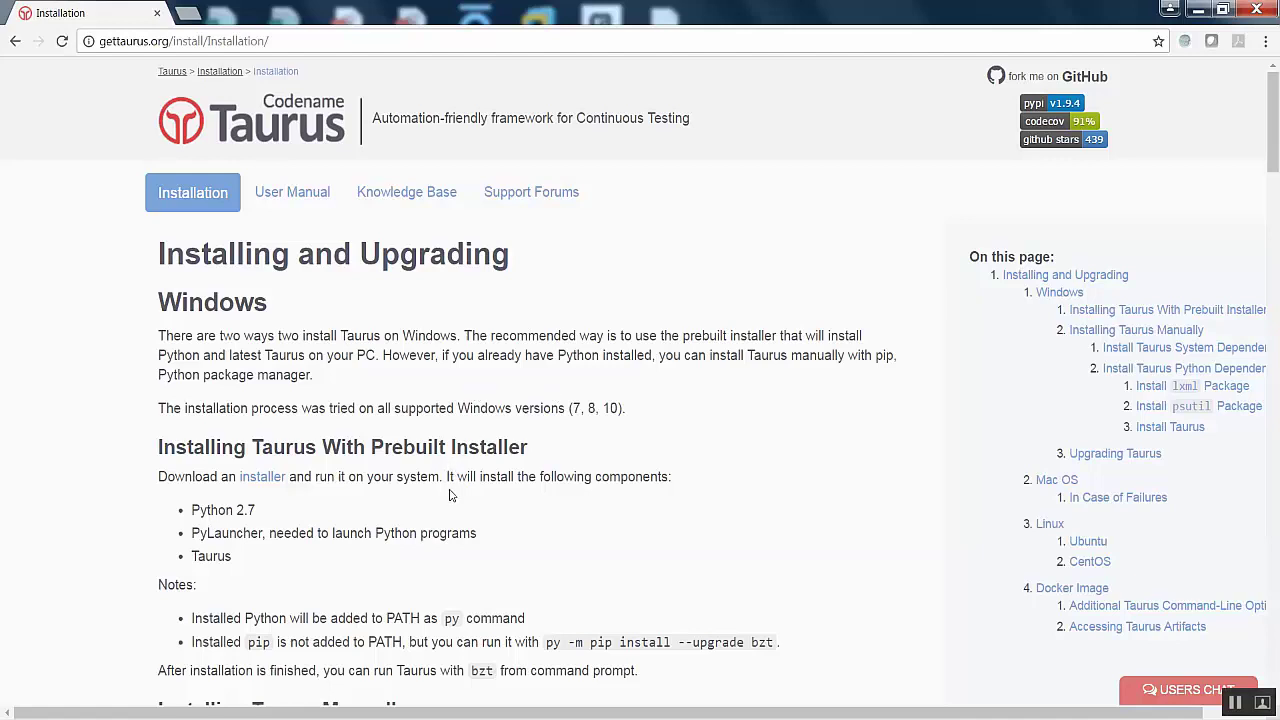
click(279, 483)
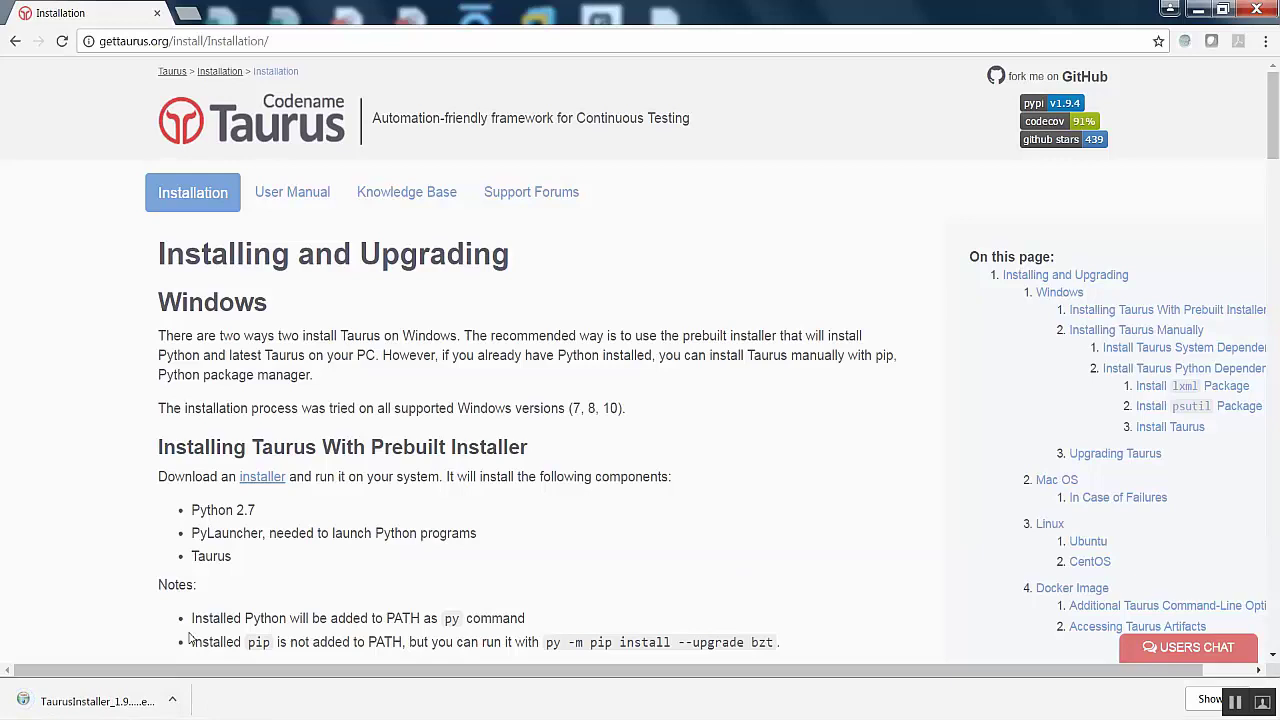
Run the downloaded installer and keep all components, reaching the C:\Program Files\Taurus location step.
click(173, 703)
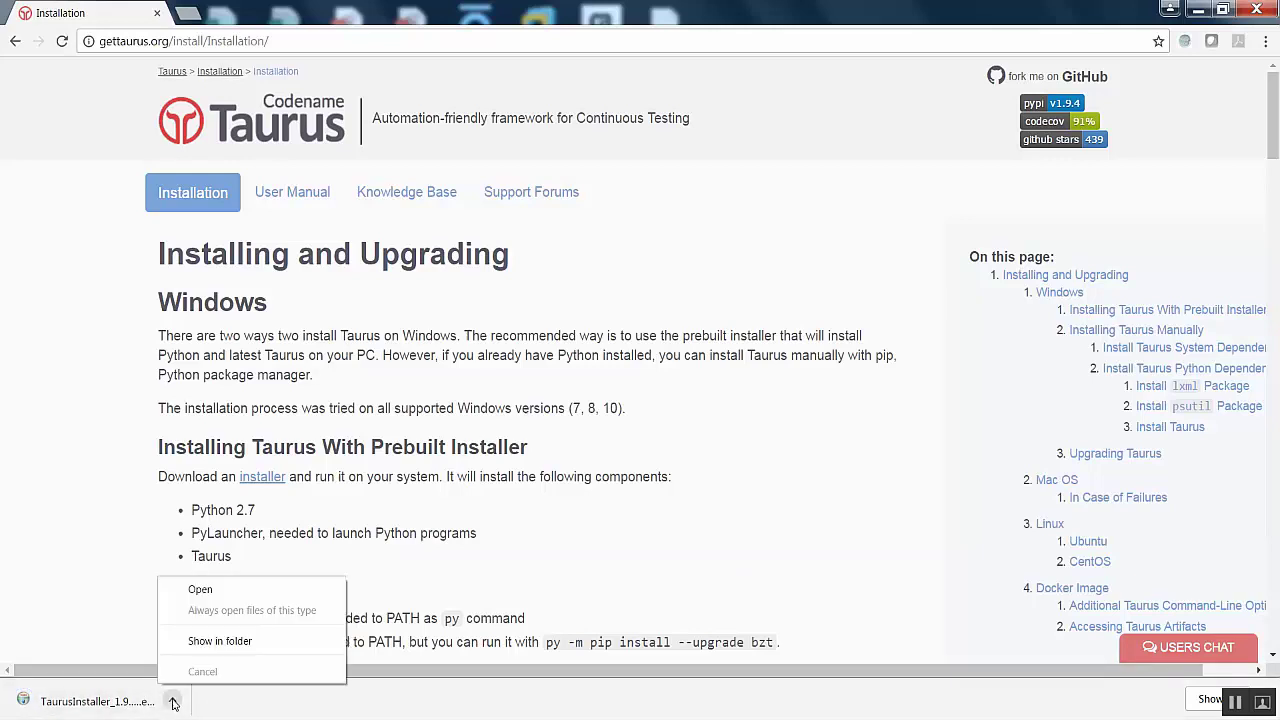
click(205, 591)
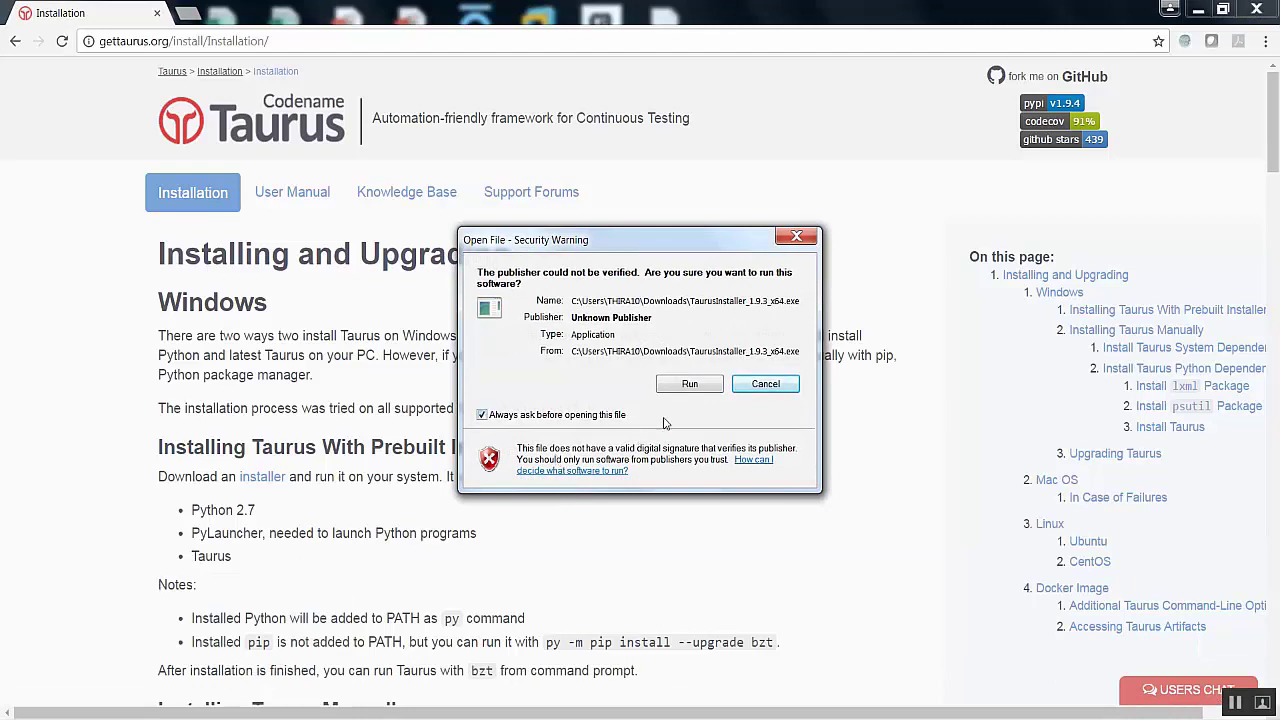
click(690, 389)
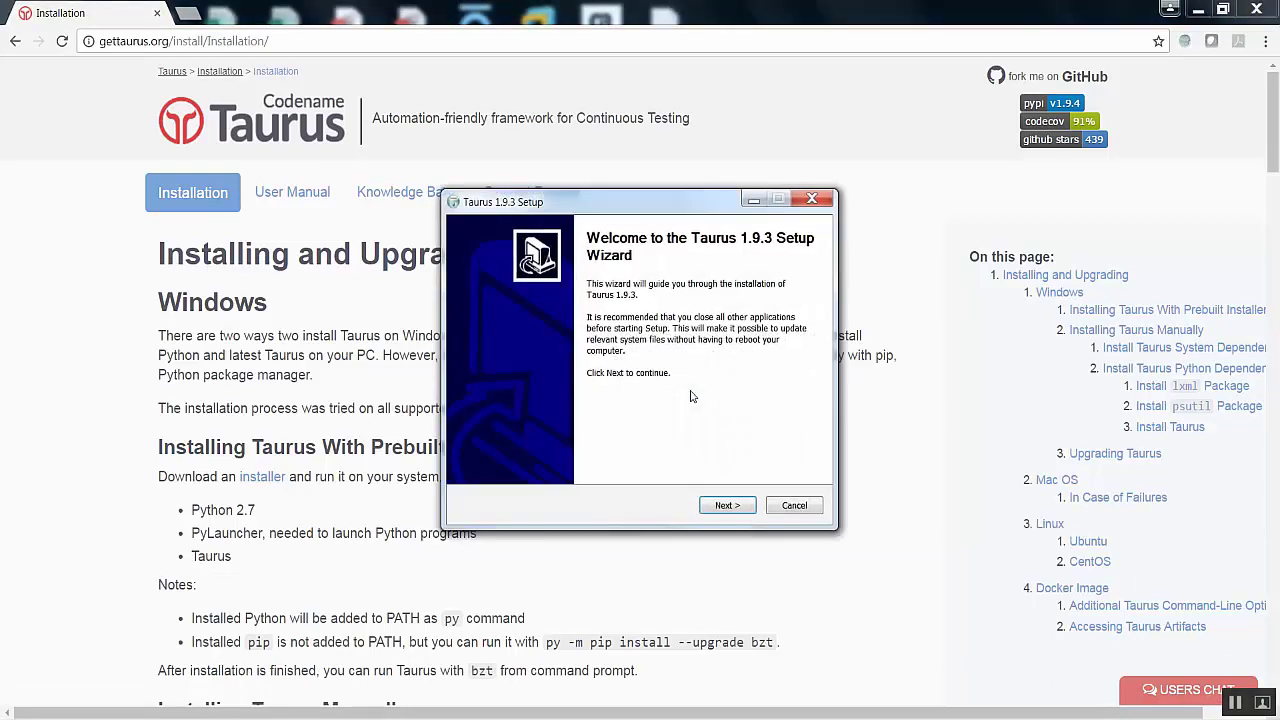
click(721, 508)
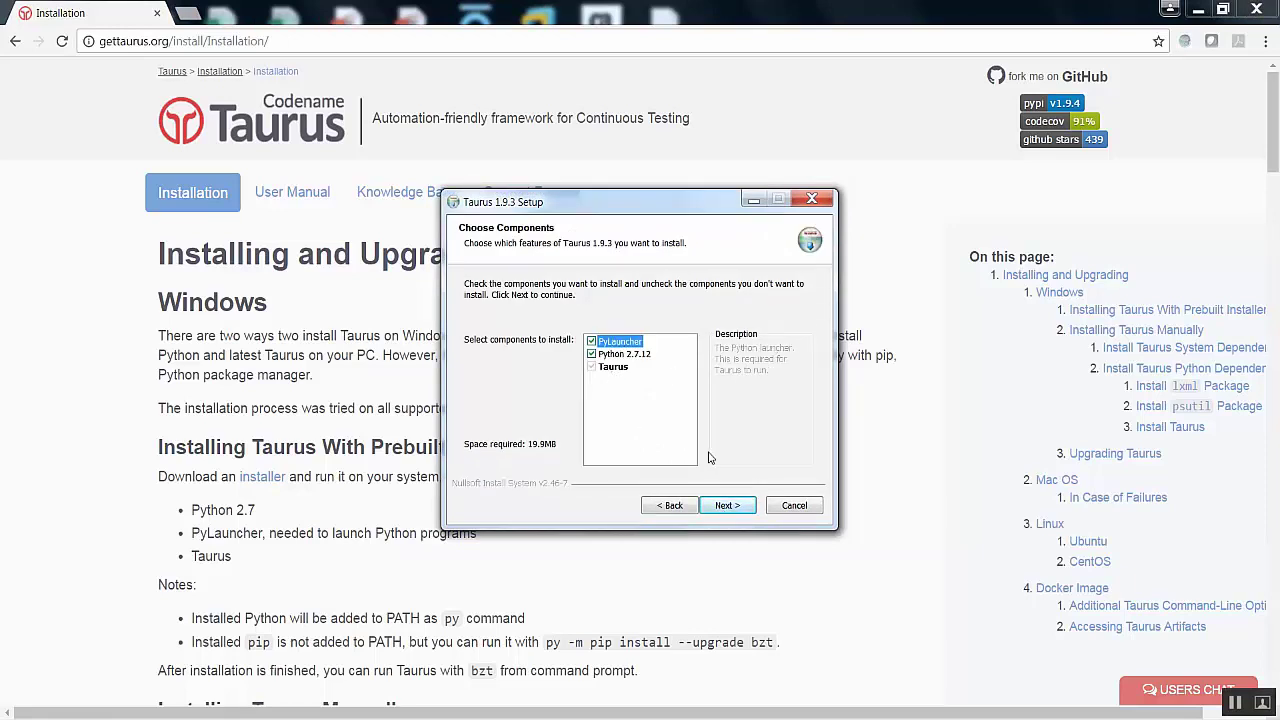
click(727, 506)
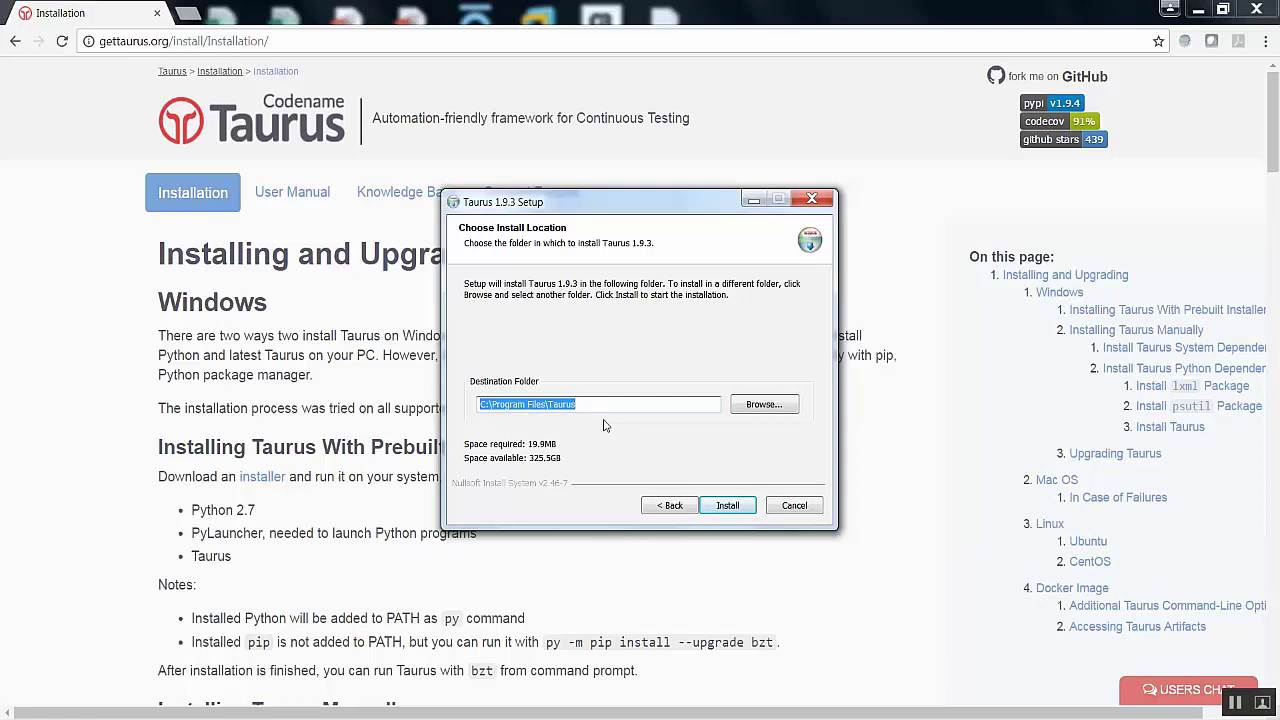
Install Taurus 1.9.3 into C:\Program Files\Taurus and wait for the completion page.
click(724, 509)
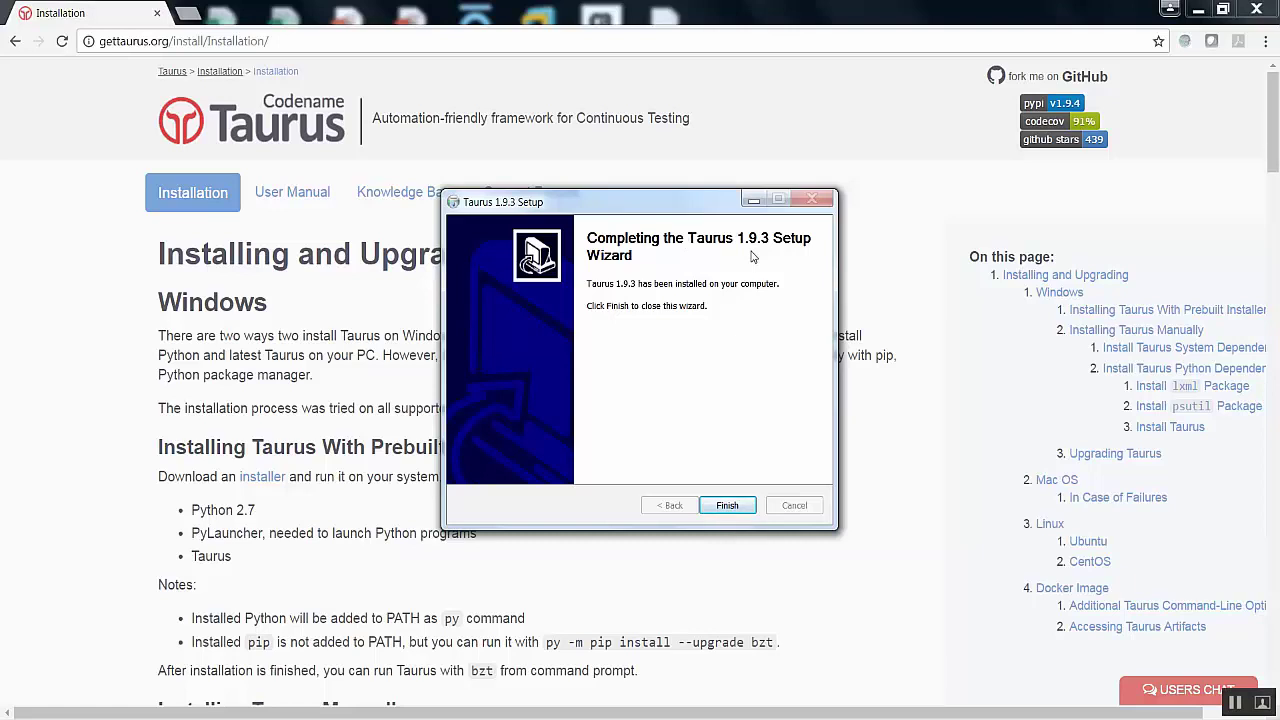
Finish setup and verify Taurus is listed under All Programs in the Start menu.
click(727, 506)
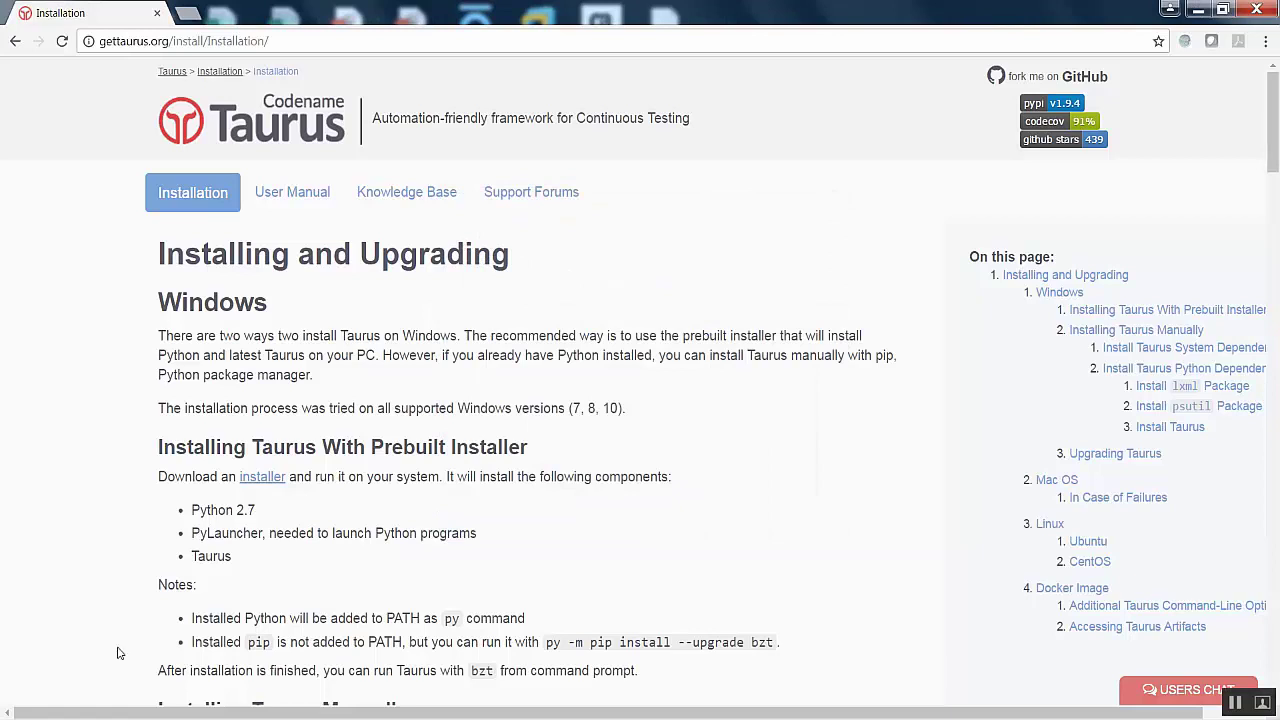
click(20, 712)
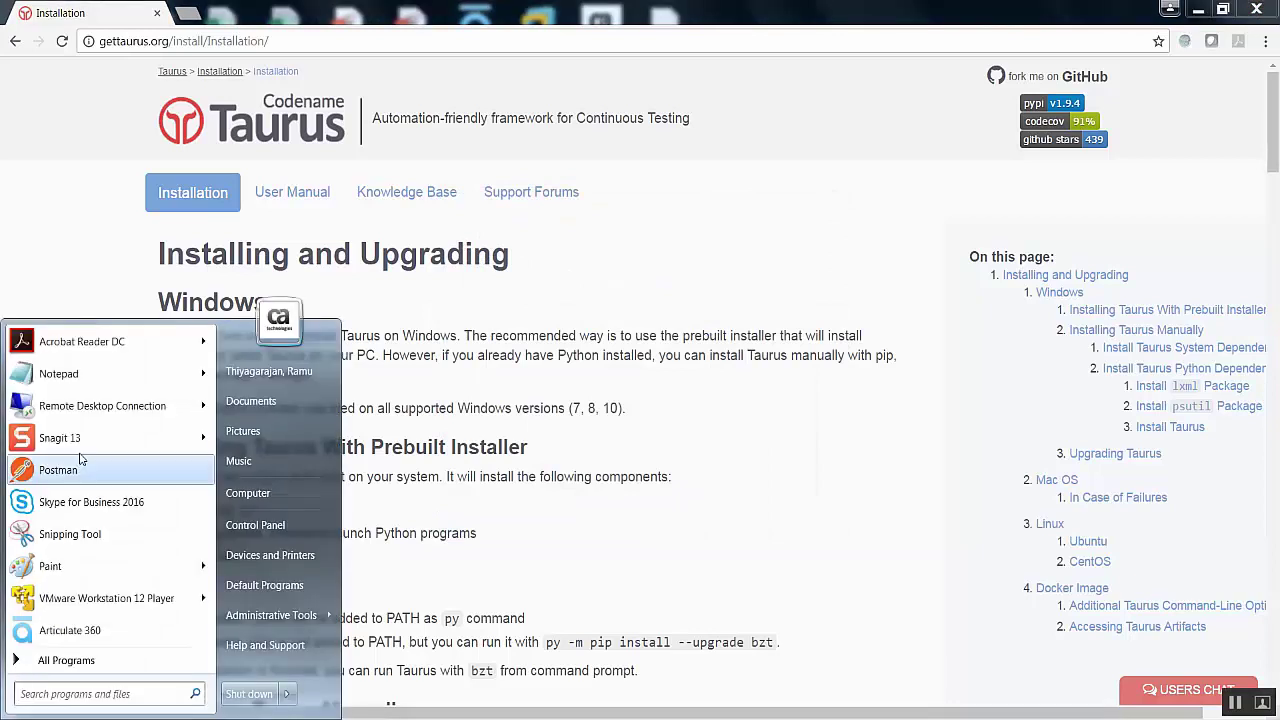
click(58, 662)
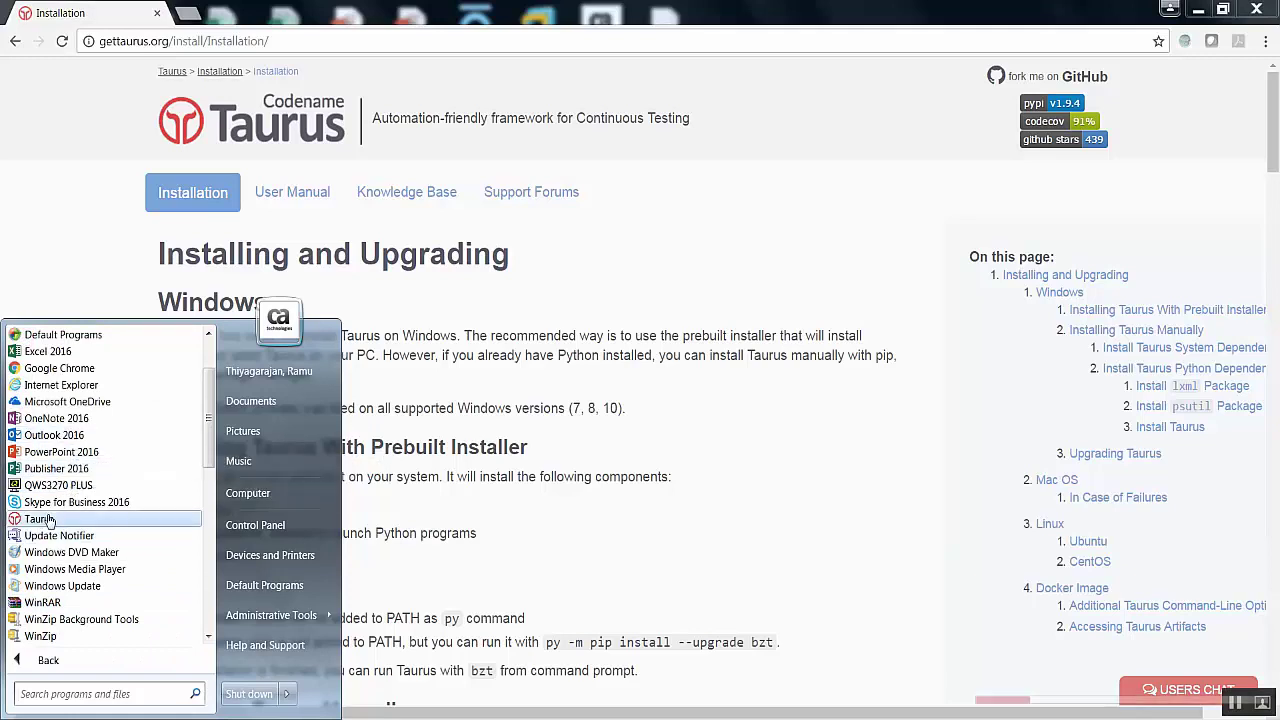
click(727, 508)
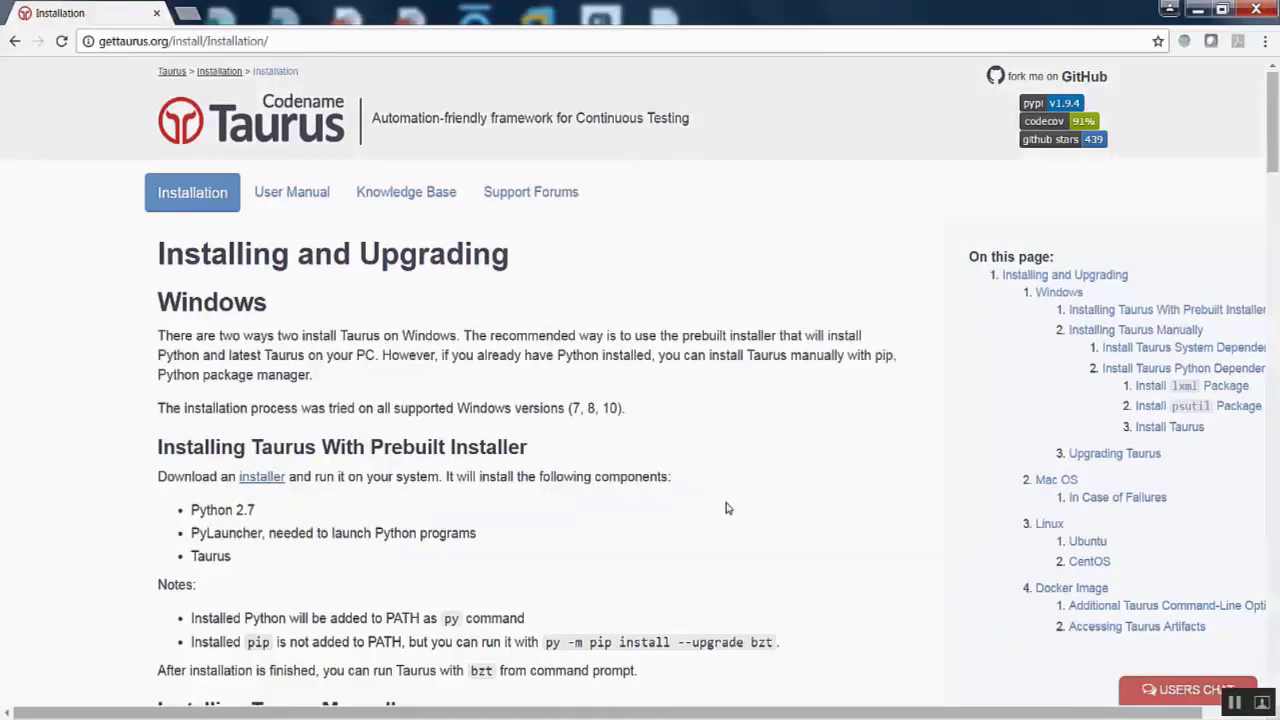